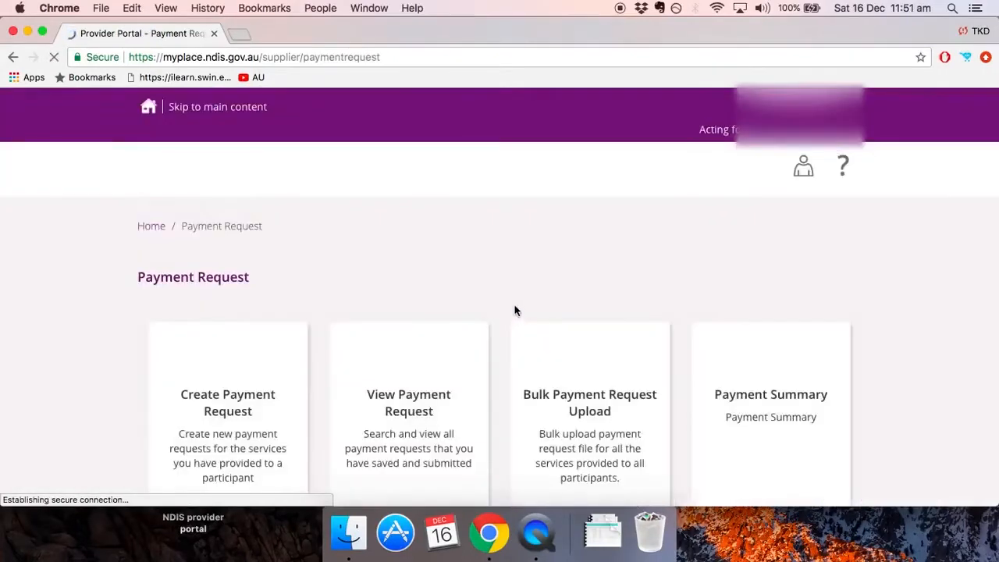
- Start creating a new payment request and set the participant search to use the NDIS Number
{"action": "scroll", "coordinate": [470, 257], "scroll_direction": "down", "scroll_amount": 3}
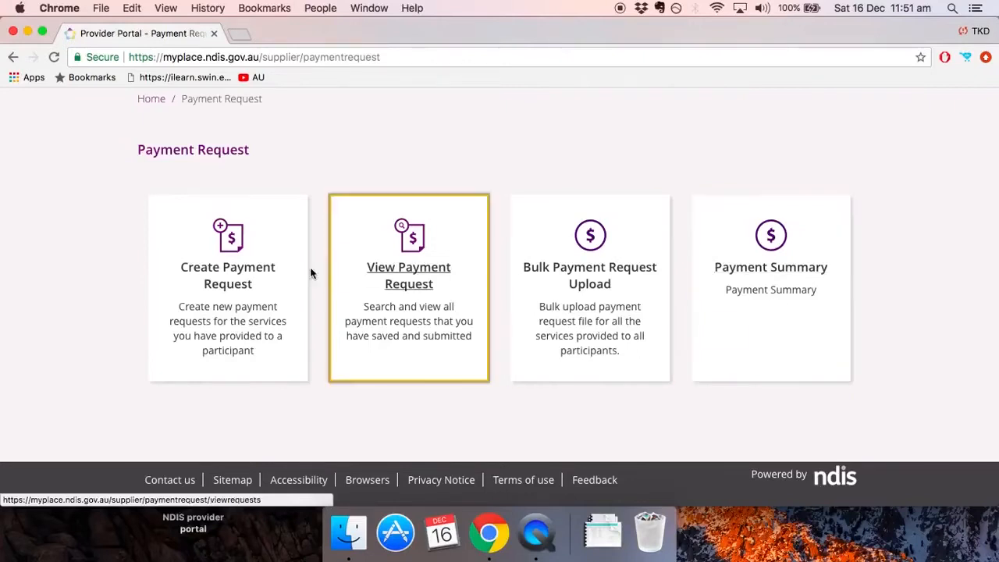
{"action": "left_click", "coordinate": [229, 302]}
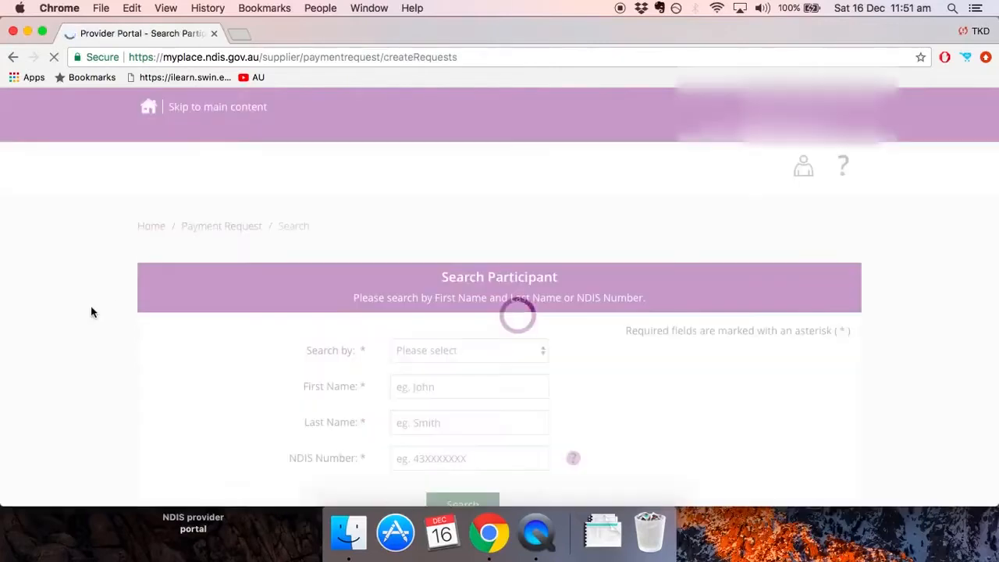
{"action": "scroll", "coordinate": [628, 411], "scroll_direction": "down", "scroll_amount": 2}
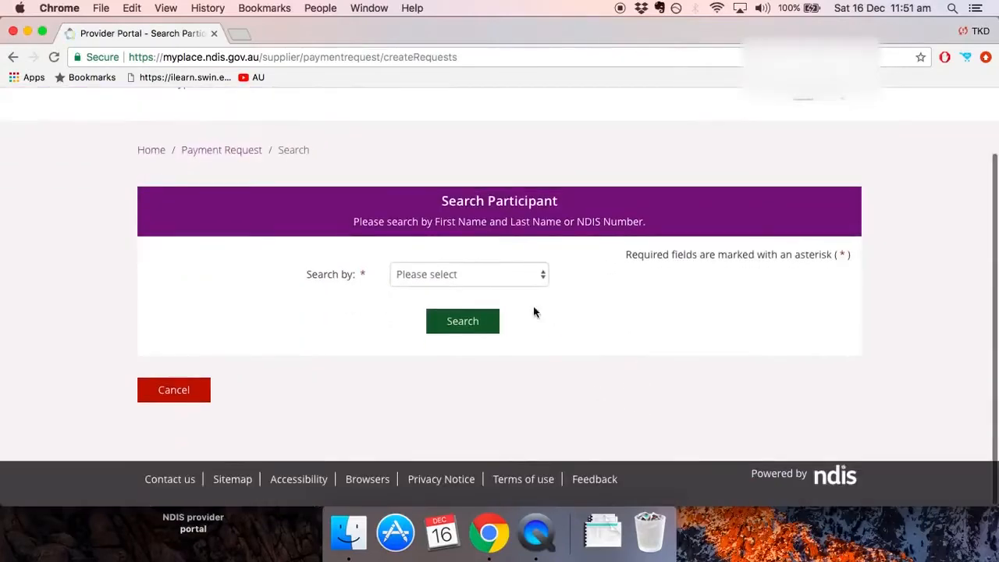
{"action": "left_click", "coordinate": [498, 271]}
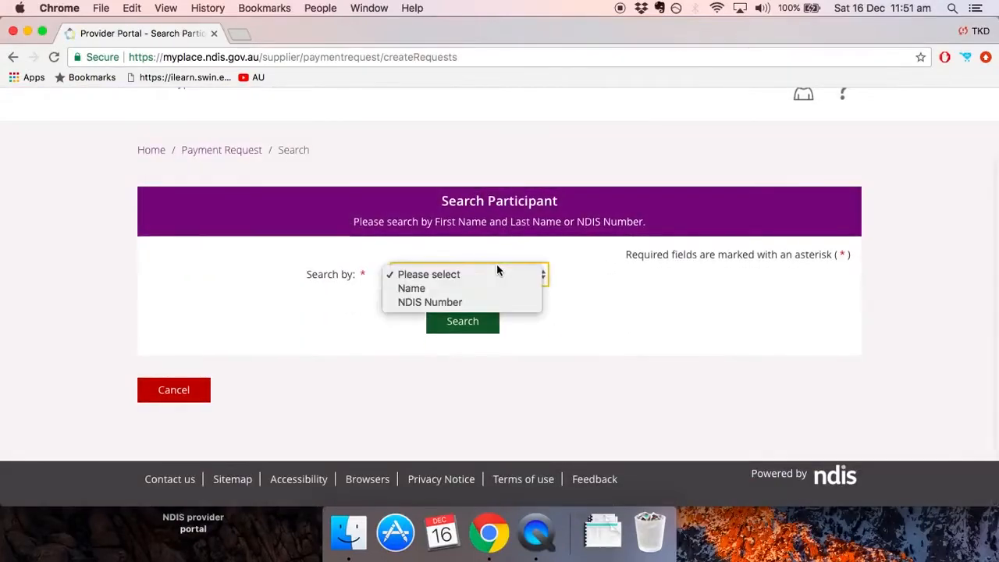
{"action": "left_click", "coordinate": [476, 303]}
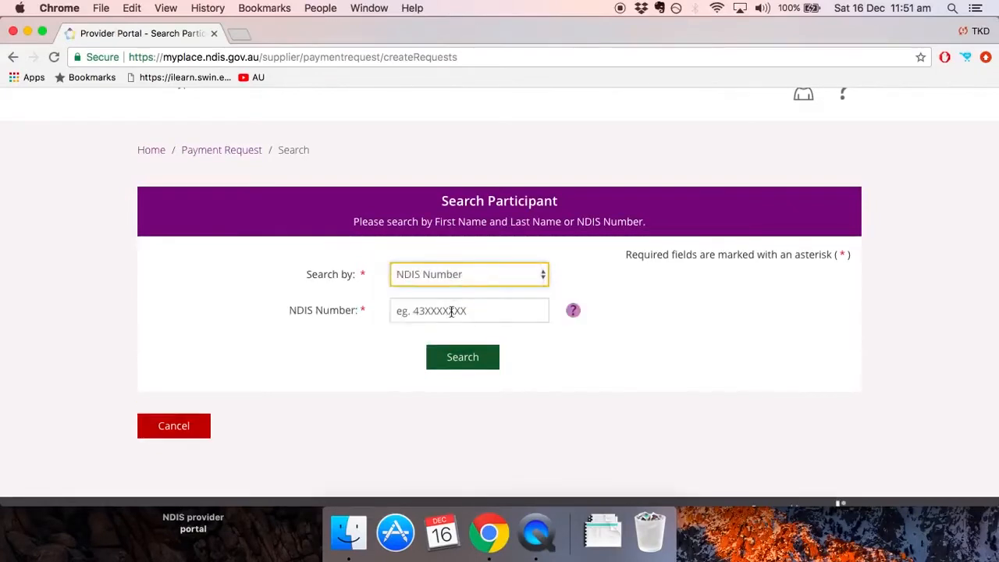
- Search with the participant's NDIS number and open the matching participant from the search results
{"action": "left_click", "coordinate": [451, 311]}
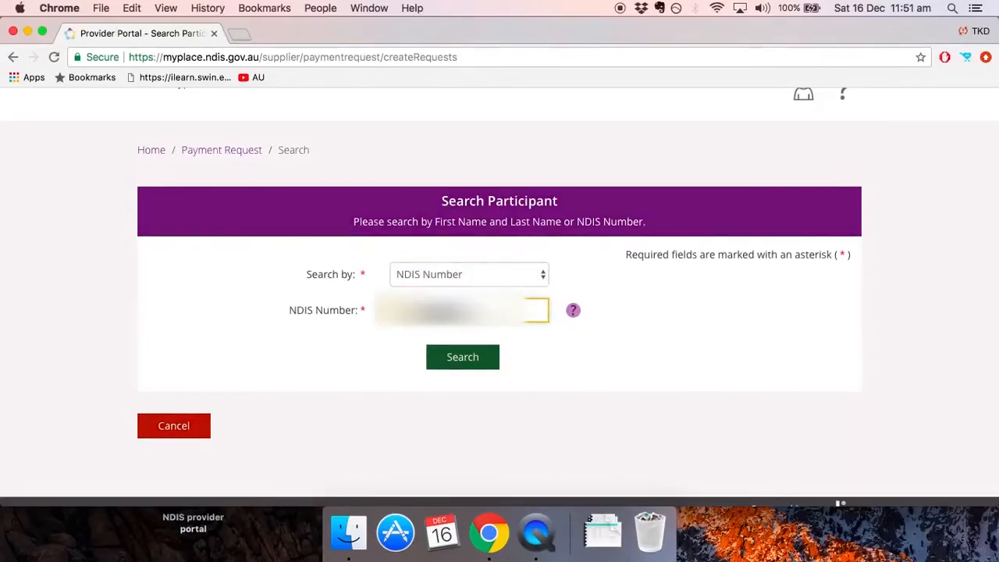
{"action": "type", "text": "43"}
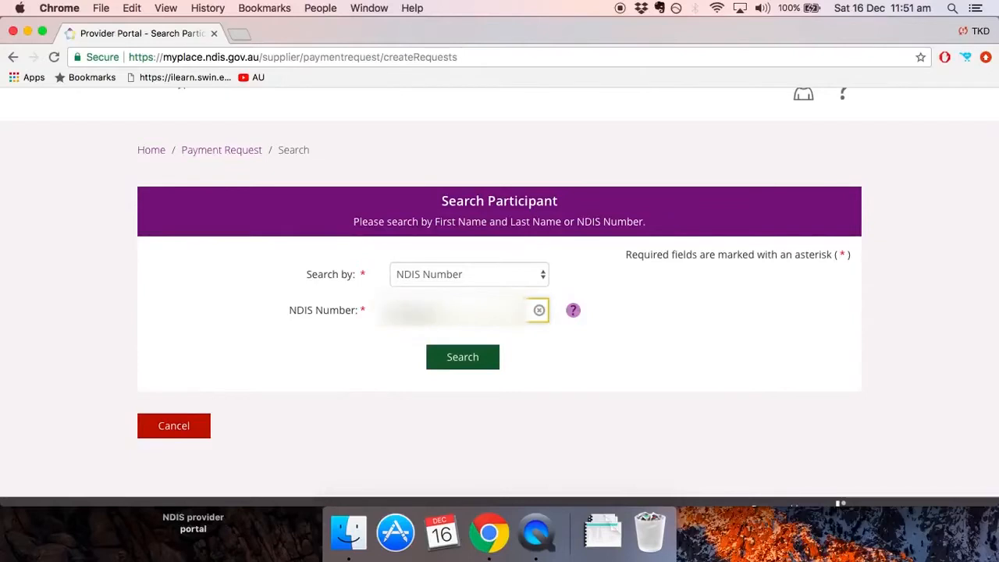
{"action": "left_click", "coordinate": [464, 361]}
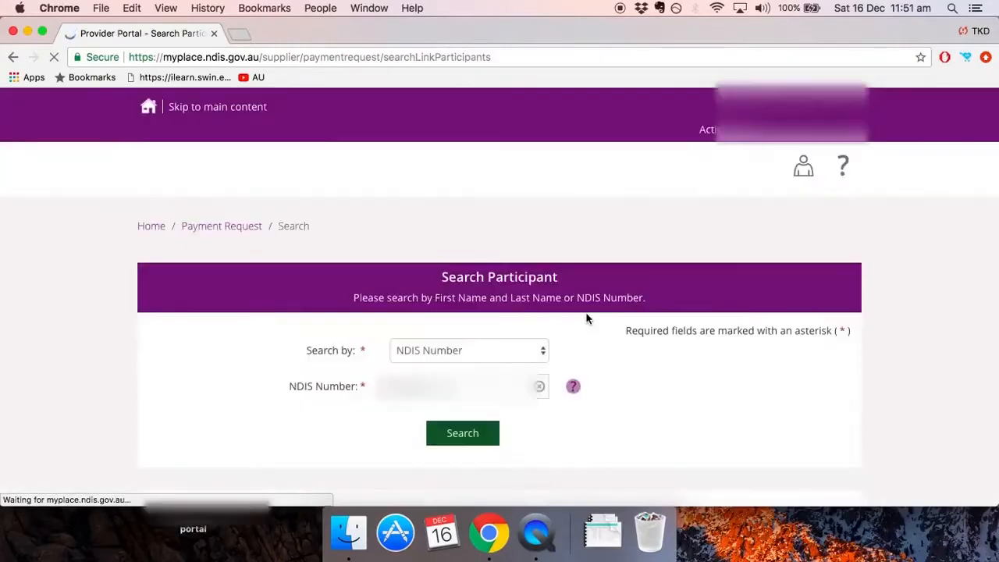
{"action": "scroll", "coordinate": [598, 361], "scroll_direction": "down", "scroll_amount": 5}
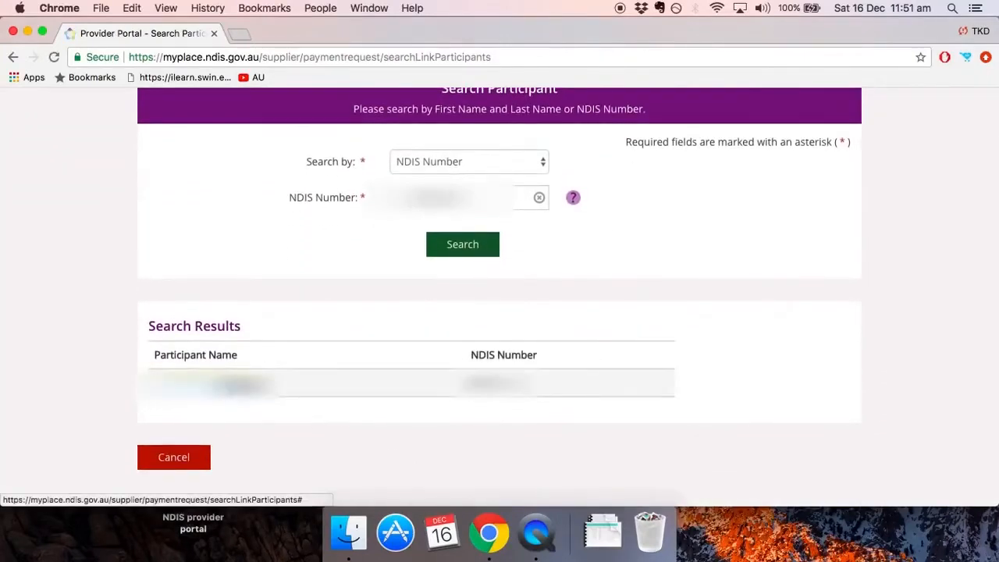
{"action": "left_click", "coordinate": [214, 384]}
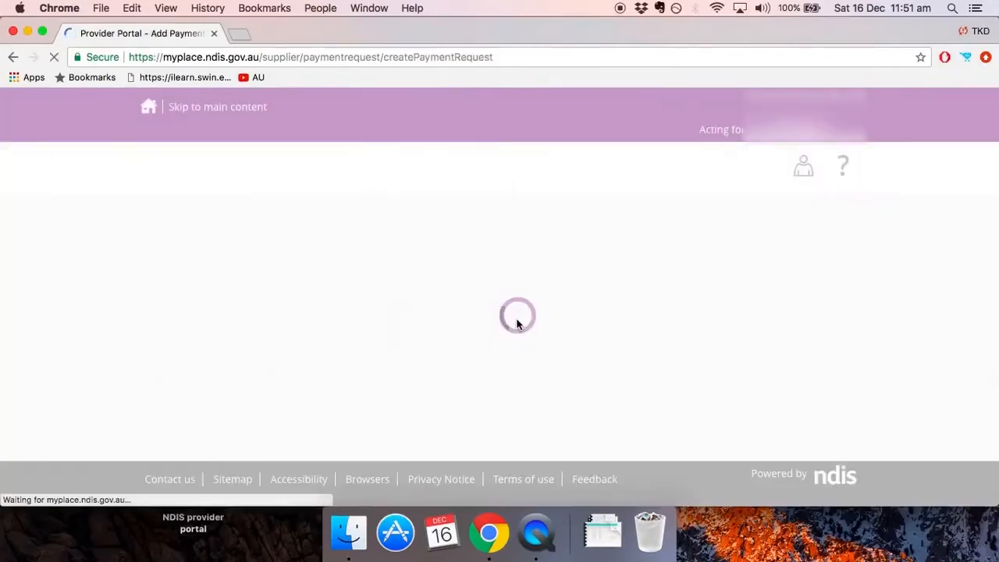
- Set both the support start date and the support end date to 01/12/2017
{"action": "scroll", "coordinate": [517, 320], "scroll_direction": "down", "scroll_amount": 5}
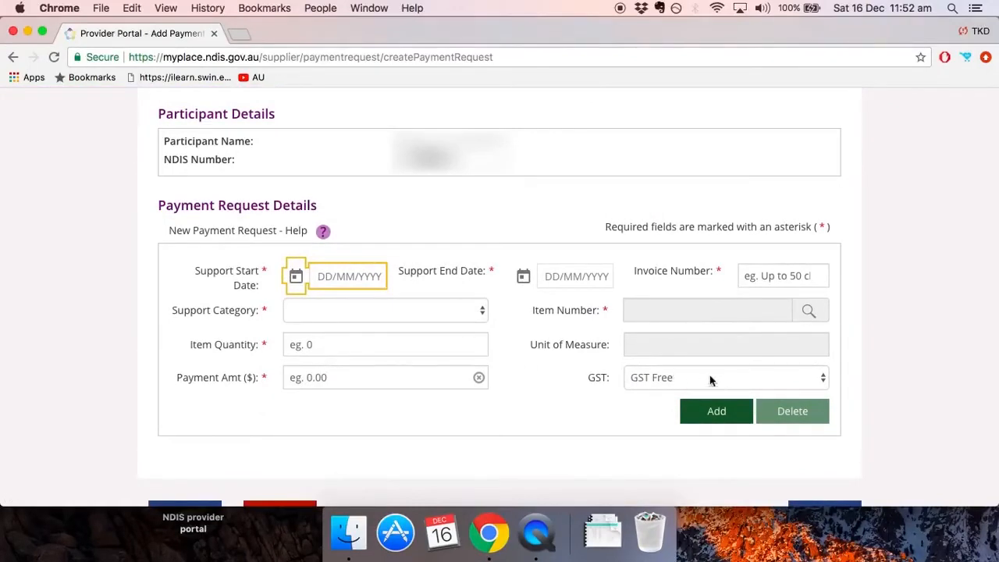
{"action": "left_click", "coordinate": [296, 279]}
{"action": "scroll", "coordinate": [460, 148], "scroll_direction": "up", "scroll_amount": 2}
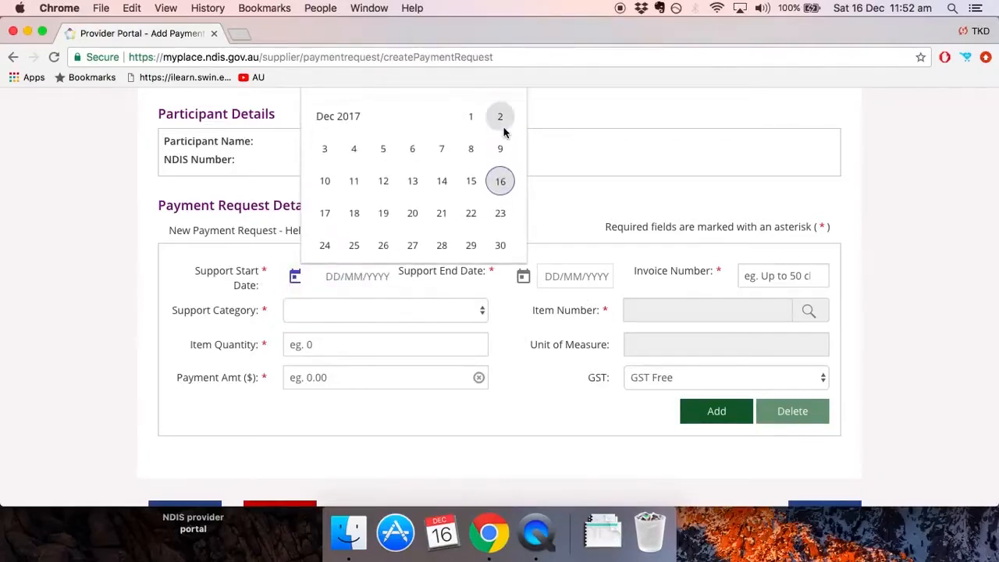
{"action": "left_click", "coordinate": [471, 115]}
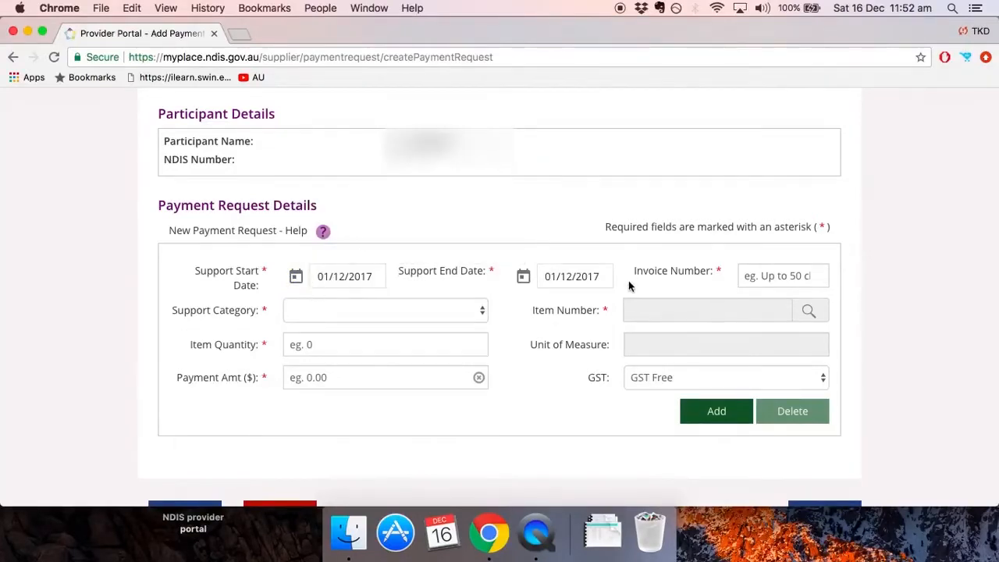
{"action": "left_click", "coordinate": [524, 280]}
{"action": "scroll", "coordinate": [636, 129], "scroll_direction": "up", "scroll_amount": 2}
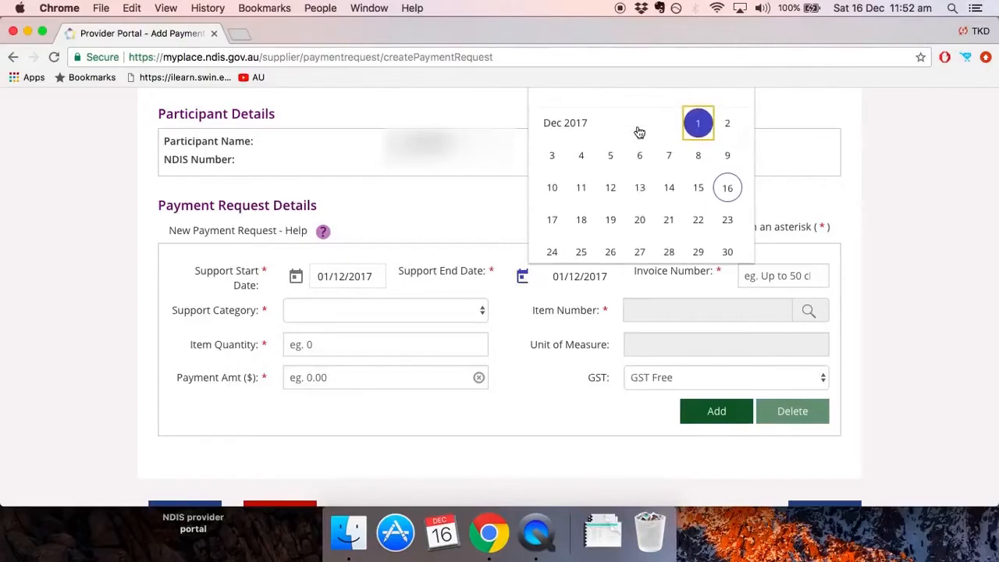
{"action": "left_click", "coordinate": [691, 121]}
- Enter TestABC as the invoice number and choose CB Daily Activity as the support category
{"action": "left_click", "coordinate": [778, 278]}
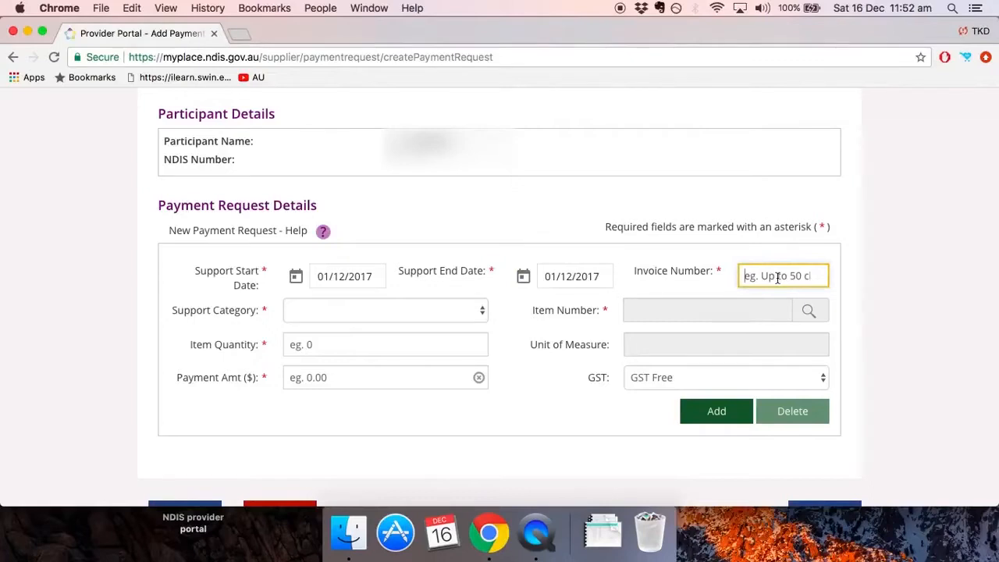
{"action": "type", "text": "T"}
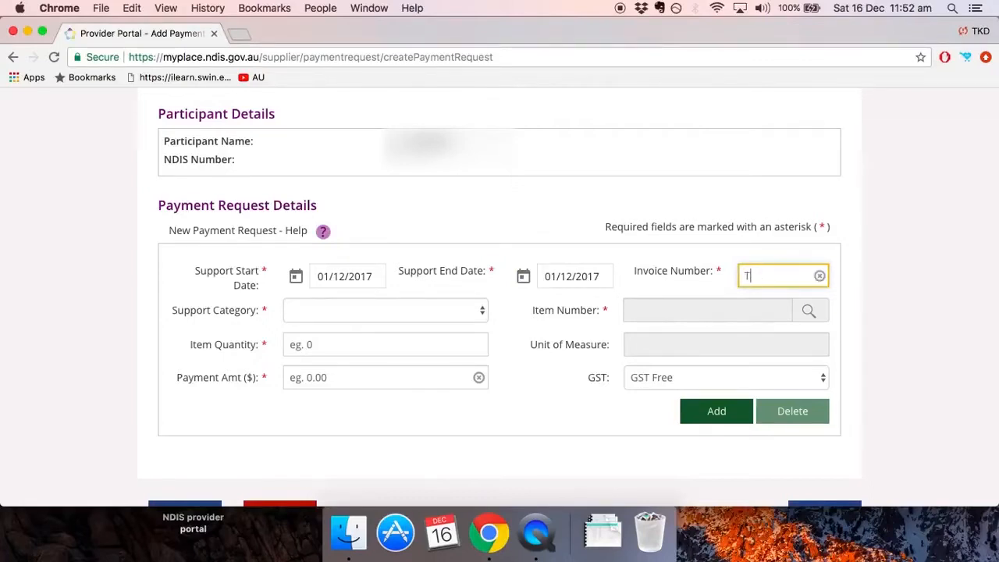
{"action": "type", "text": "estABC"}
{"action": "left_click", "coordinate": [448, 313]}
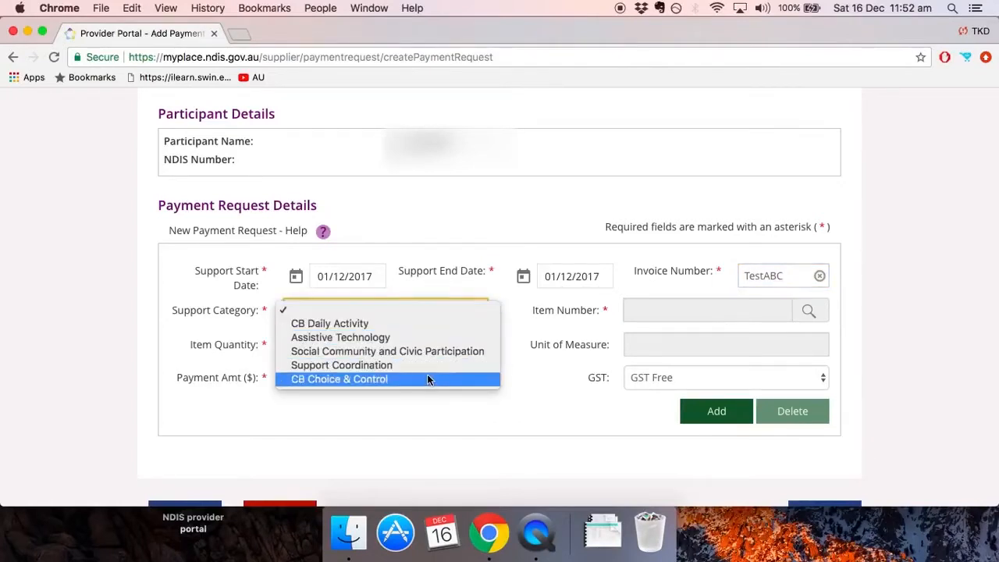
{"action": "left_click", "coordinate": [353, 329]}
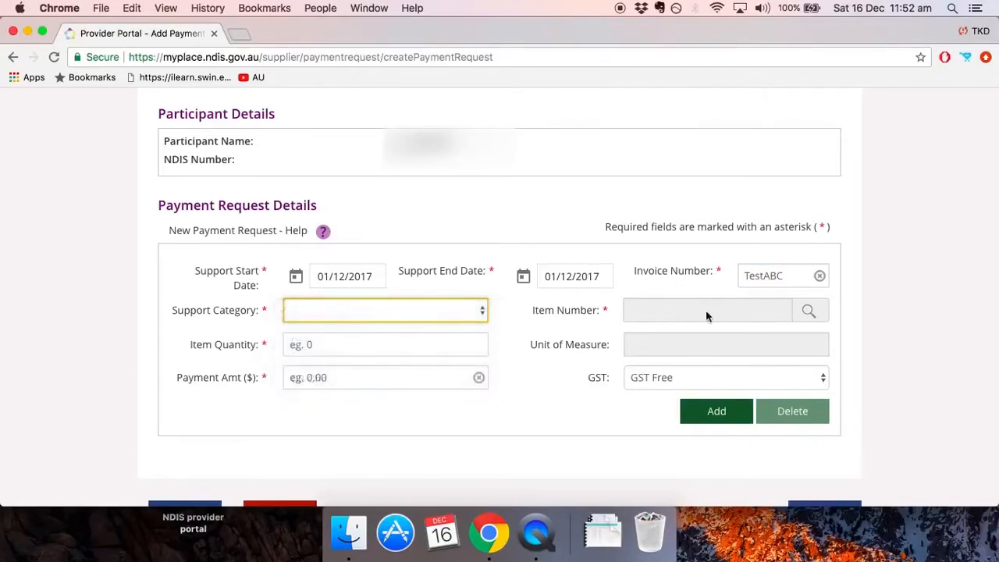
- Browse the CB Daily Activity support items and choose item 02 001, assessment of driving
{"action": "left_click", "coordinate": [812, 313]}
{"action": "scroll", "coordinate": [544, 290], "scroll_direction": "down", "scroll_amount": 5}
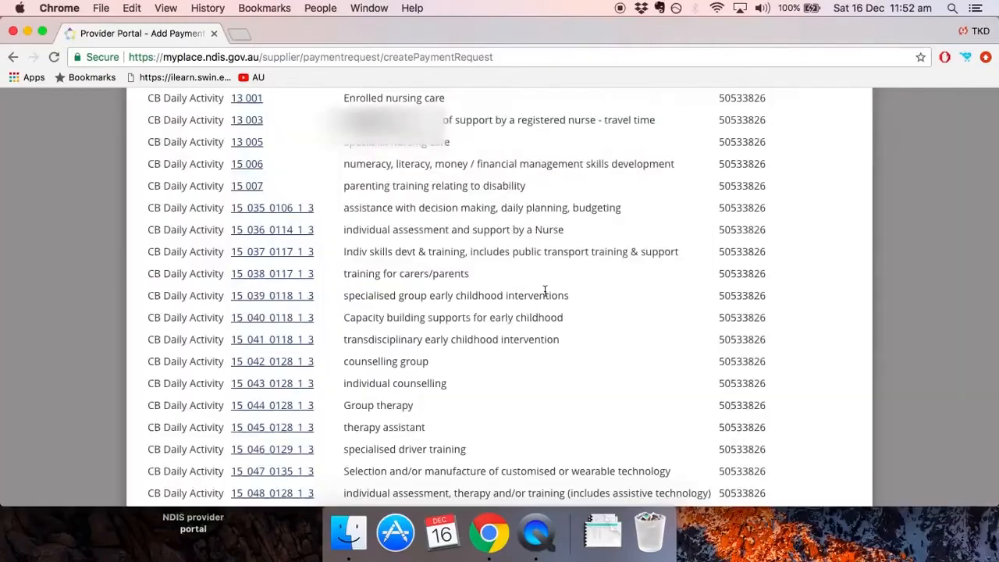
{"action": "scroll", "coordinate": [545, 290], "scroll_direction": "up", "scroll_amount": 1}
{"action": "scroll", "coordinate": [544, 290], "scroll_direction": "up", "scroll_amount": 1}
{"action": "scroll", "coordinate": [544, 290], "scroll_direction": "down", "scroll_amount": 4}
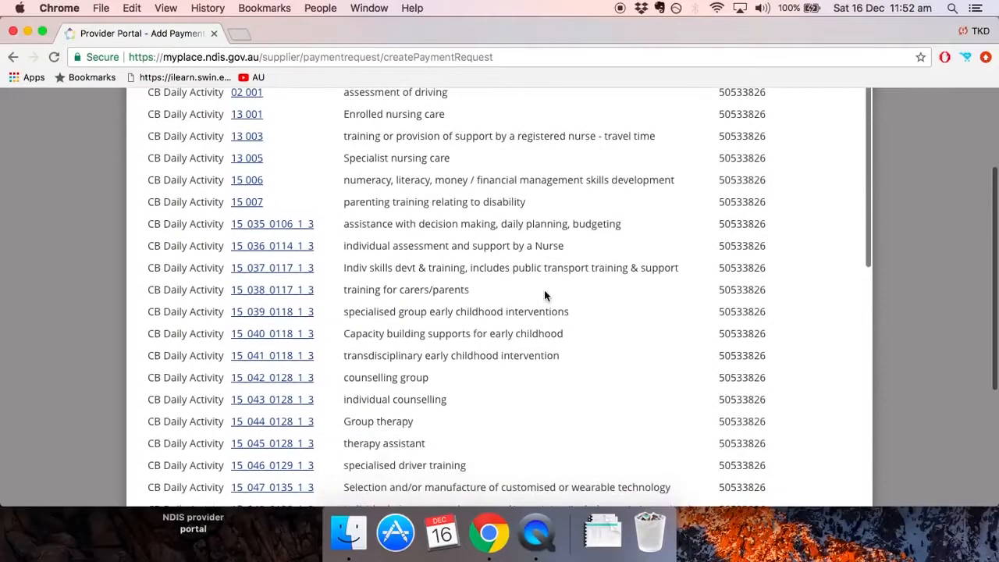
{"action": "scroll", "coordinate": [545, 295], "scroll_direction": "up", "scroll_amount": 2}
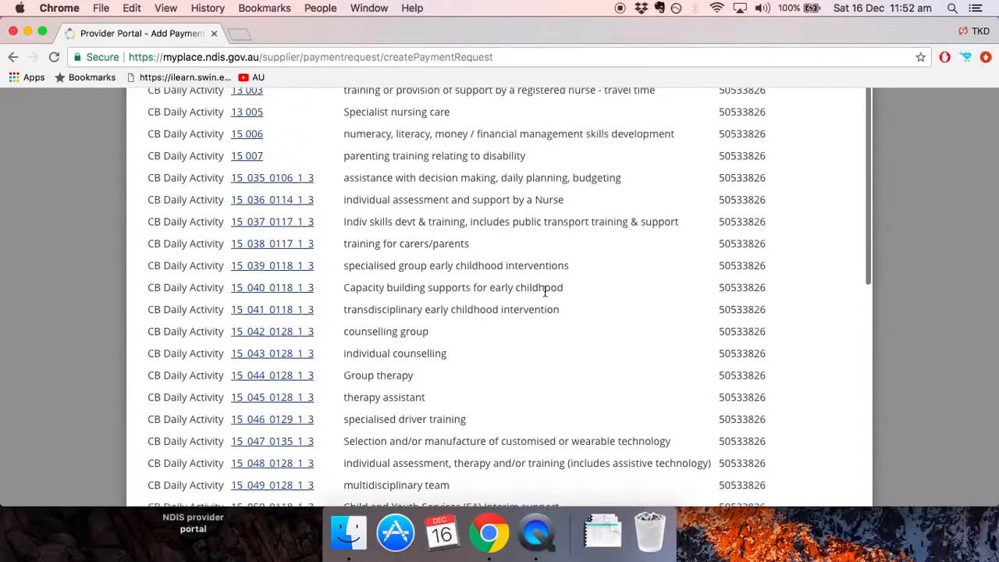
{"action": "scroll", "coordinate": [544, 289], "scroll_direction": "up", "scroll_amount": 3}
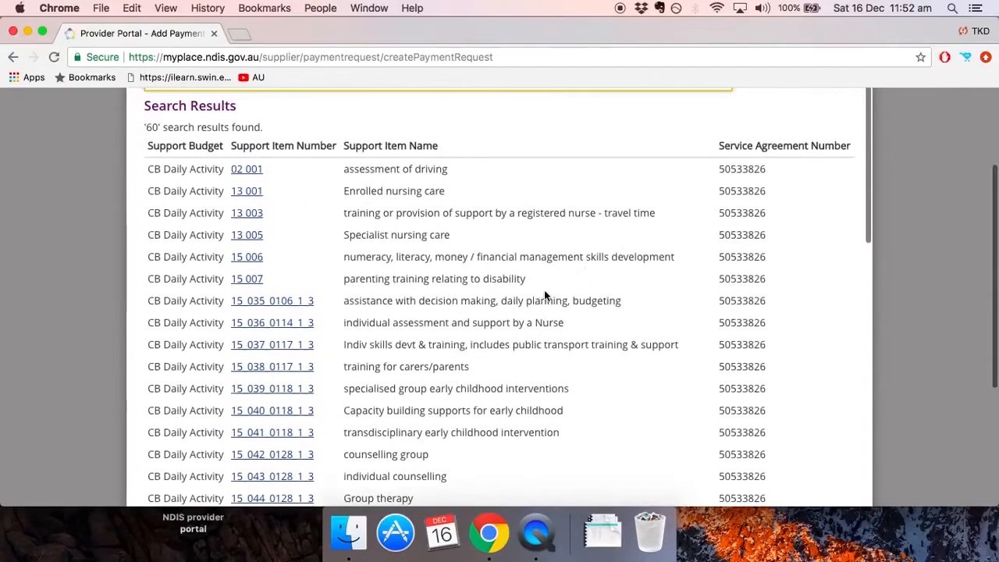
{"action": "left_click_drag", "start_coordinate": [722, 145], "coordinate": [868, 145]}
{"action": "left_click", "coordinate": [887, 173]}
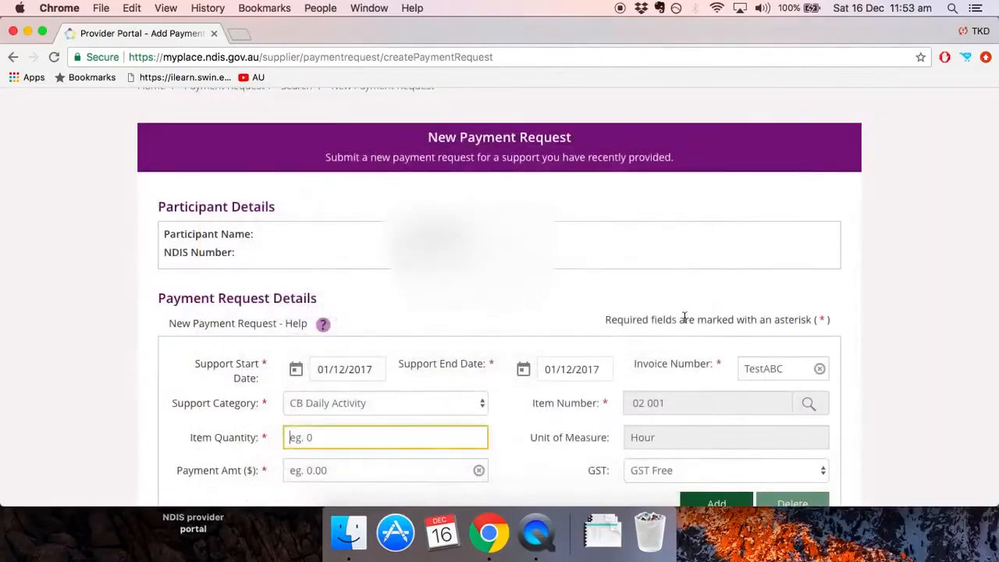
- Choose support item 15_048_0128_1_3, individual assessment, therapy and/or training, as the item number of the payment request
{"action": "left_click", "coordinate": [810, 404]}
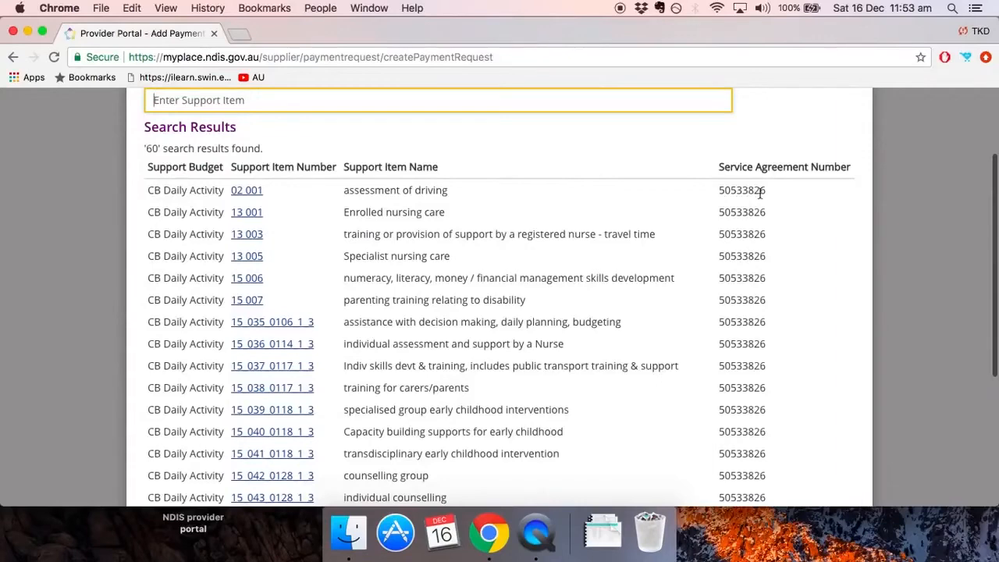
{"action": "scroll", "coordinate": [751, 335], "scroll_direction": "down", "scroll_amount": 2}
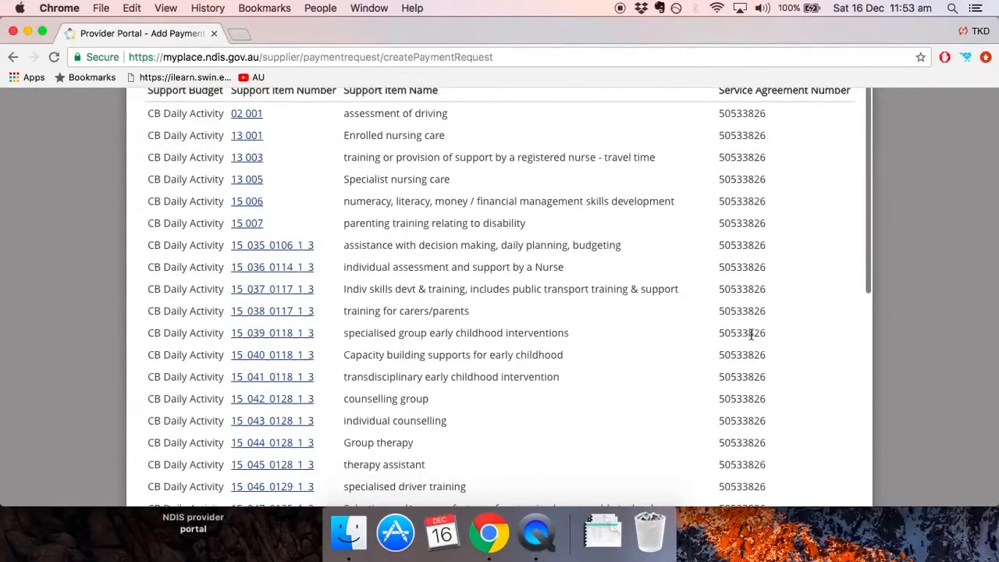
{"action": "scroll", "coordinate": [752, 338], "scroll_direction": "up", "scroll_amount": 1}
{"action": "scroll", "coordinate": [751, 338], "scroll_direction": "down", "scroll_amount": 2}
{"action": "scroll", "coordinate": [751, 335], "scroll_direction": "up", "scroll_amount": 1}
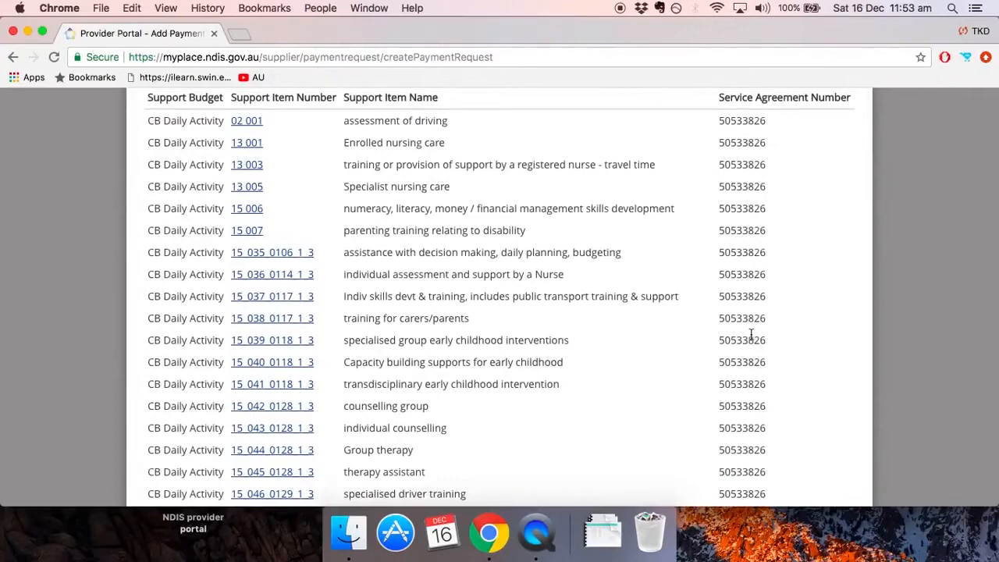
{"action": "scroll", "coordinate": [751, 351], "scroll_direction": "down", "scroll_amount": 7}
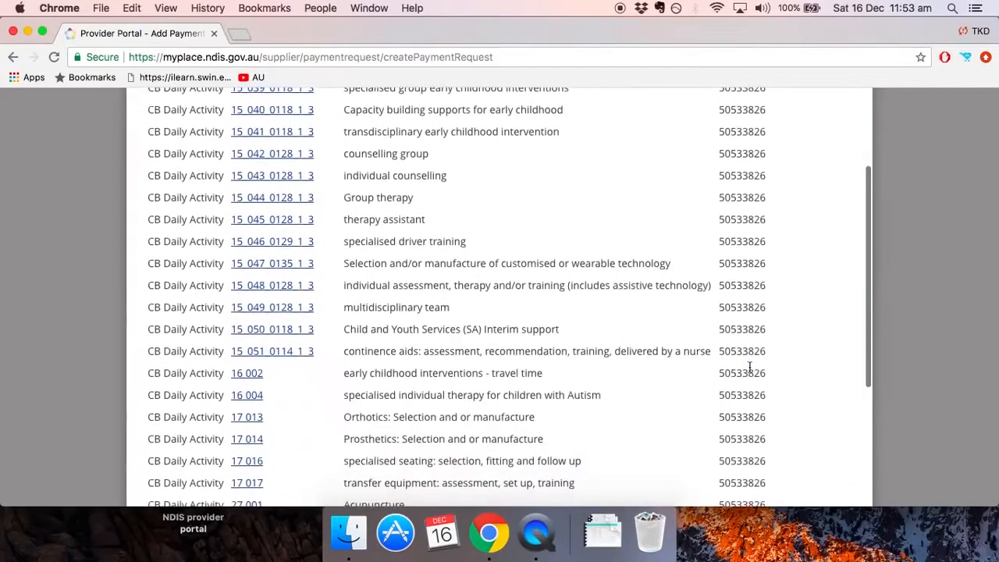
{"action": "scroll", "coordinate": [750, 367], "scroll_direction": "down", "scroll_amount": 1}
{"action": "scroll", "coordinate": [749, 367], "scroll_direction": "up", "scroll_amount": 1}
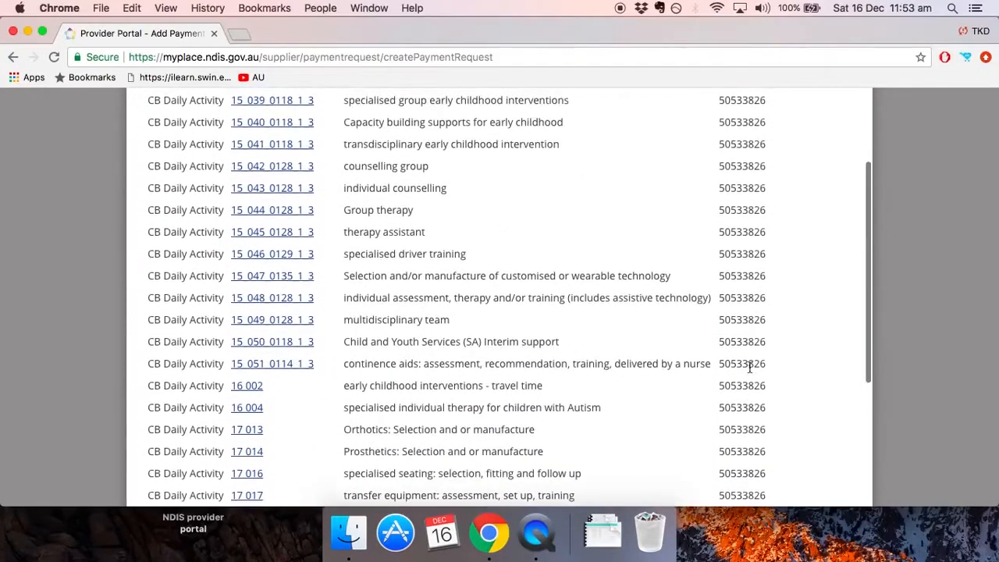
{"action": "left_click", "coordinate": [263, 302]}
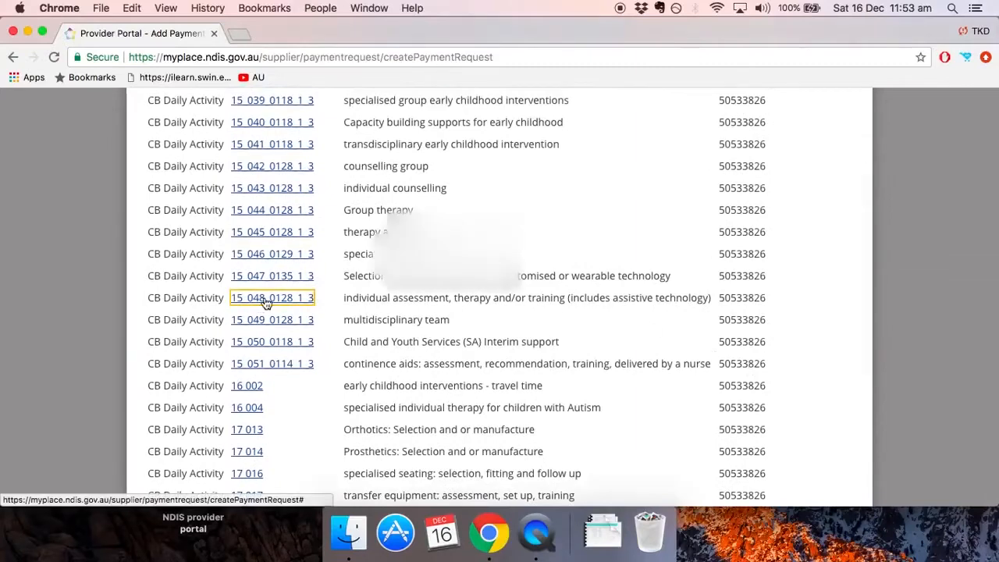
- Set the item quantity to 2 and the payment amount to $350
{"action": "scroll", "coordinate": [266, 378], "scroll_direction": "down", "scroll_amount": 2}
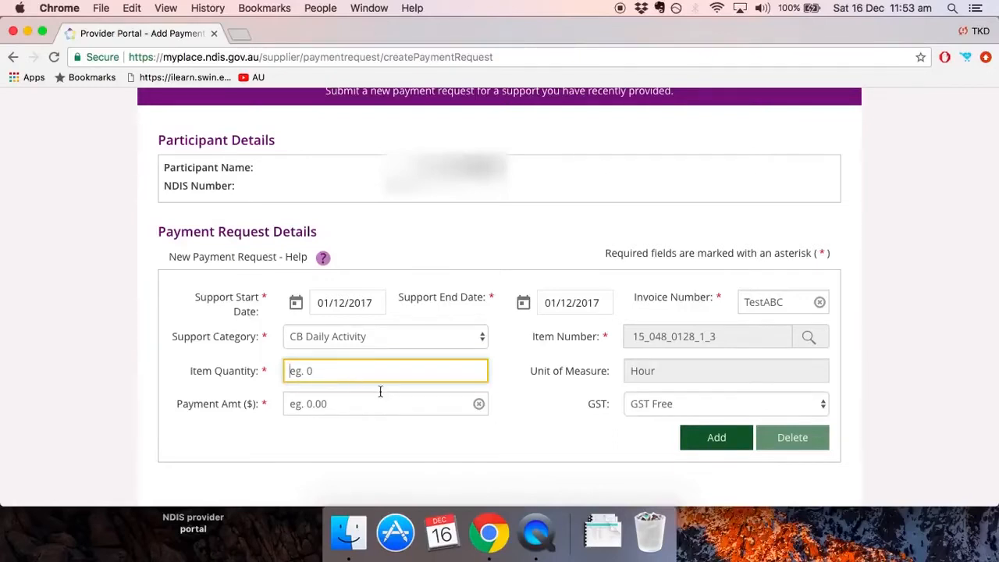
{"action": "type", "text": "2"}
{"action": "left_click", "coordinate": [345, 408]}
{"action": "type", "text": "175"}
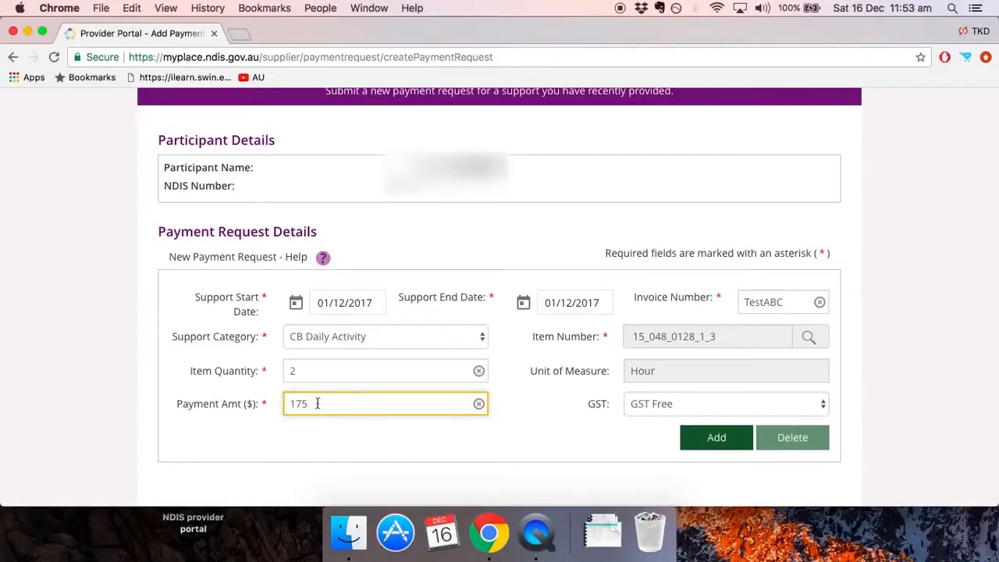
{"action": "double_click", "coordinate": [317, 403]}
{"action": "type", "text": "350"}
- Try an item quantity of 1 and set it back to 2
{"action": "left_click", "coordinate": [313, 372]}
{"action": "key", "text": "BackSpace"}
{"action": "type", "text": "1"}
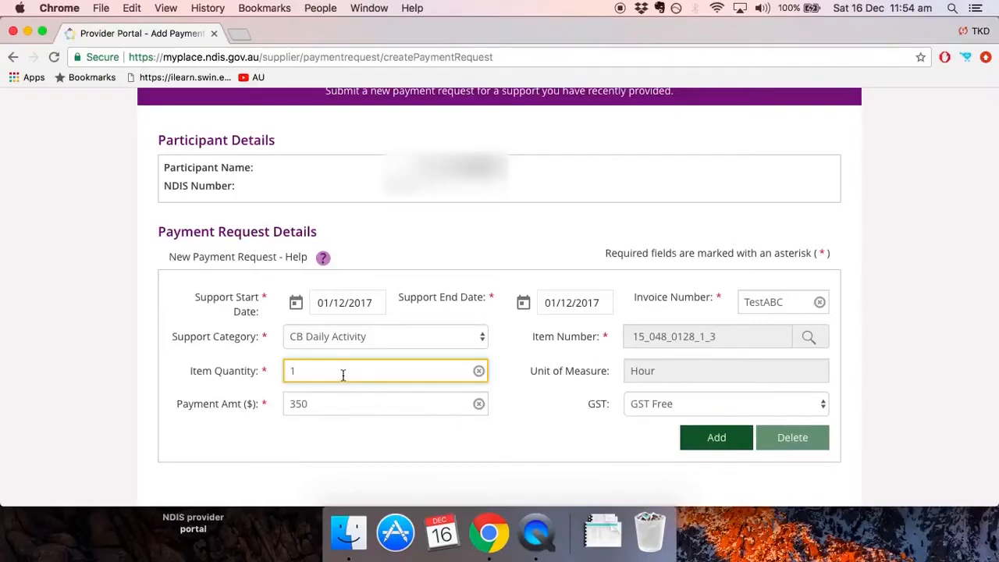
{"action": "key", "text": "BackSpace"}
{"action": "type", "text": "2"}
{"action": "key", "text": "Tab"}
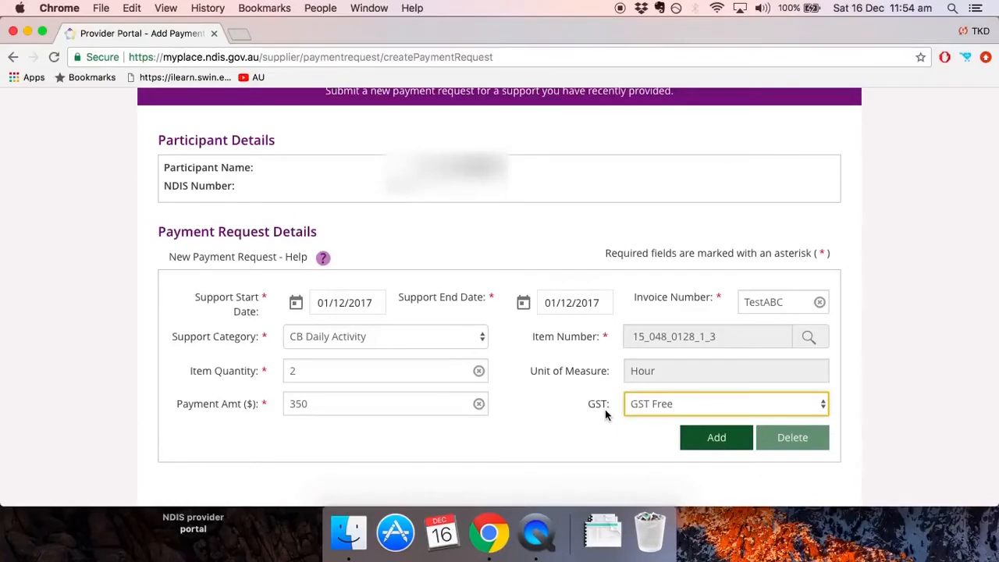
- Check the available GST options for the payment request and keep GST Free
{"action": "left_click", "coordinate": [684, 403]}
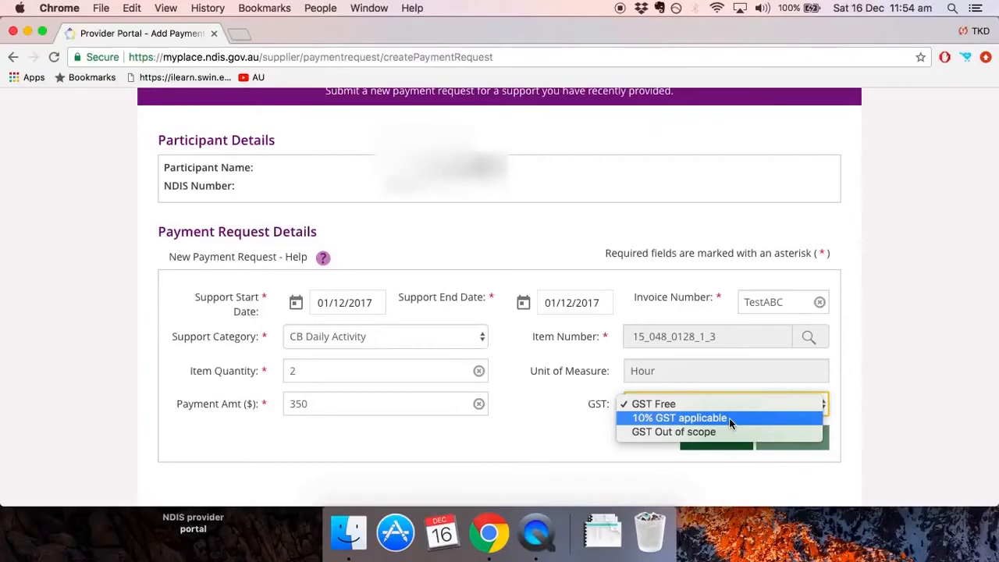
{"action": "left_click", "coordinate": [533, 410]}
{"action": "scroll", "coordinate": [539, 414], "scroll_direction": "down", "scroll_amount": 2}
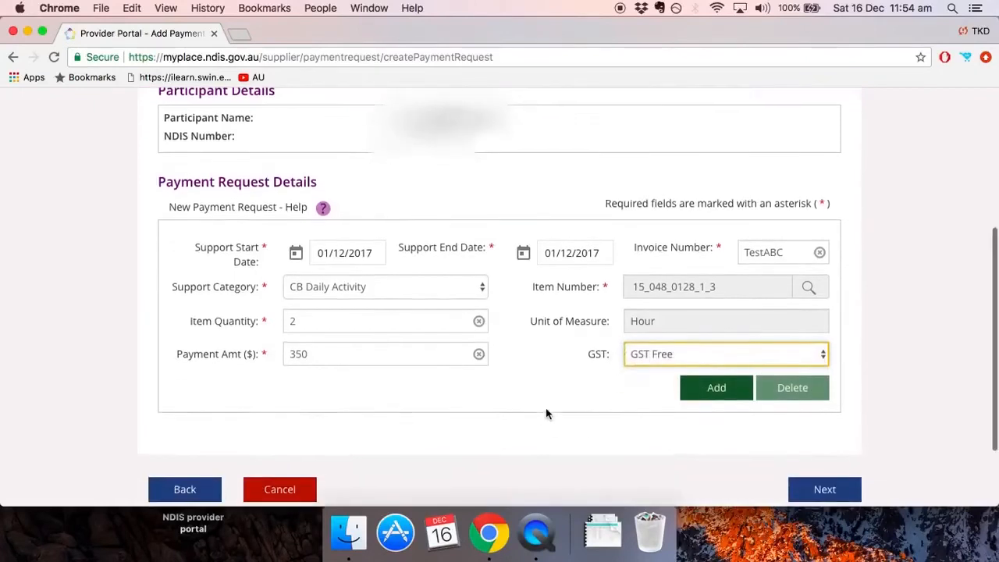
- Add a second payment request entry and set its support start and end dates to 01/12/2017
{"action": "left_click", "coordinate": [716, 396]}
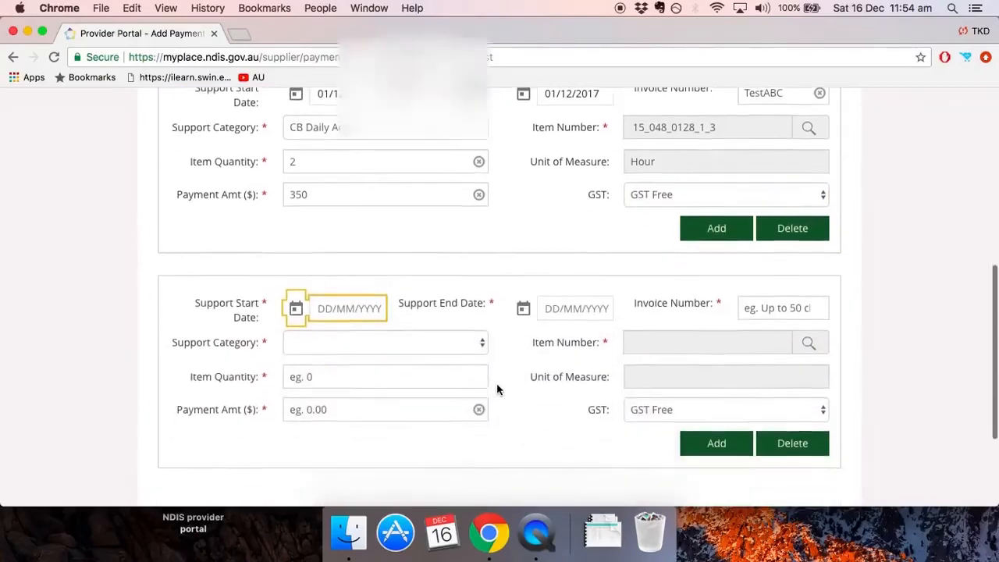
{"action": "scroll", "coordinate": [496, 382], "scroll_direction": "down", "scroll_amount": 3}
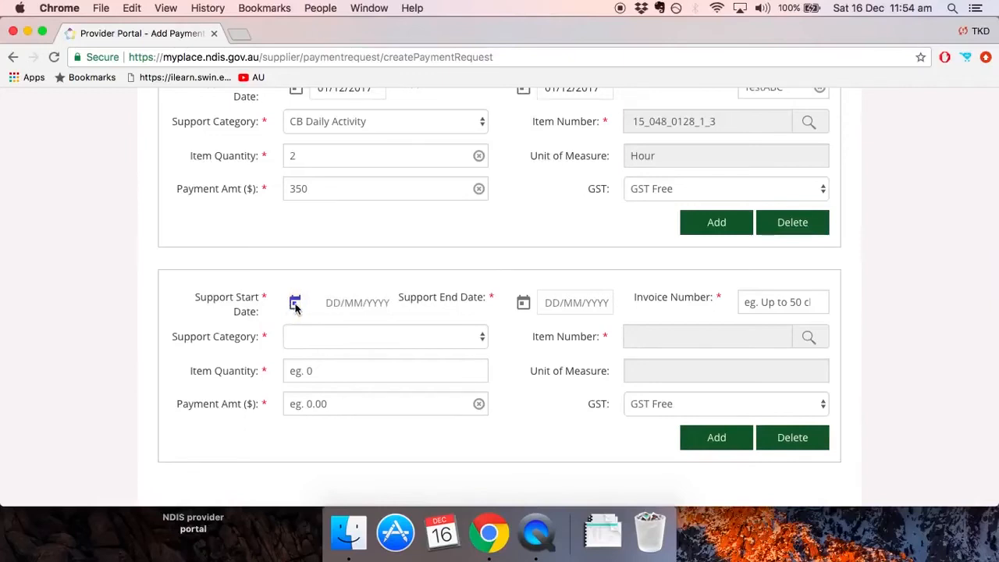
{"action": "left_click", "coordinate": [341, 303]}
{"action": "scroll", "coordinate": [343, 307], "scroll_direction": "up", "scroll_amount": 1}
{"action": "type", "text": "0"}
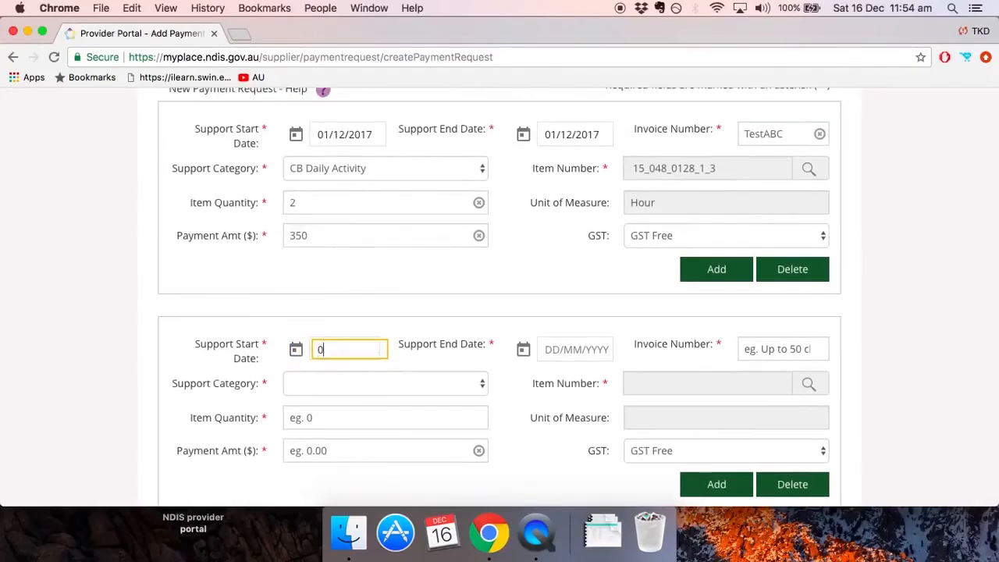
{"action": "type", "text": "1/12/2017"}
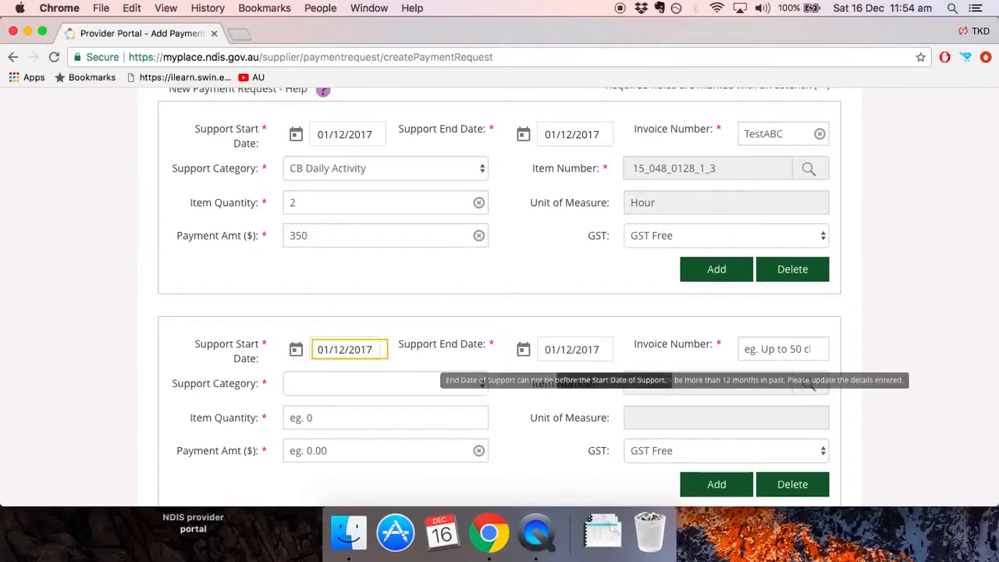
- Enter TestABC2 as the second entry's invoice number and choose Assistive Technology as its support category
{"action": "left_click", "coordinate": [796, 350]}
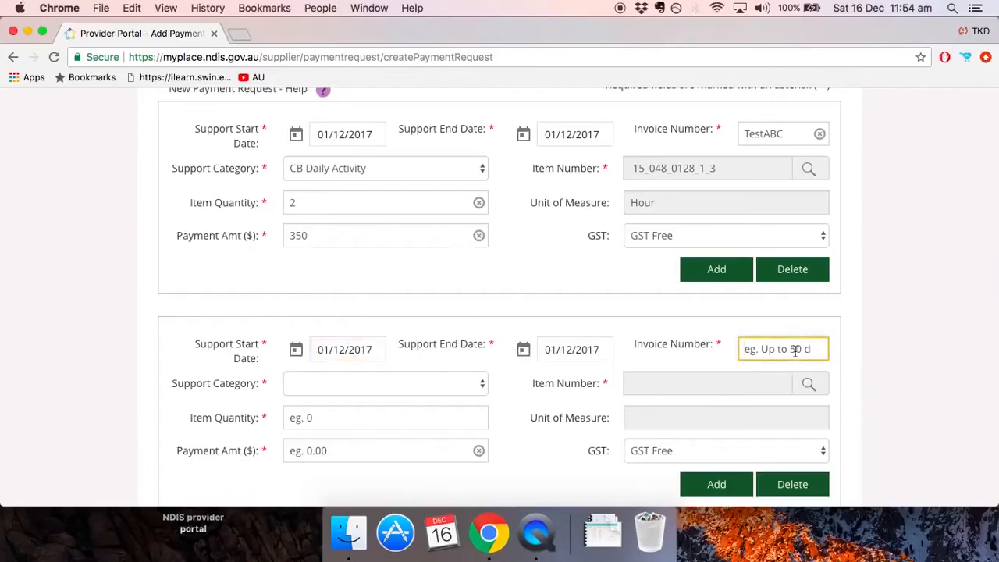
{"action": "type", "text": "TestABC2"}
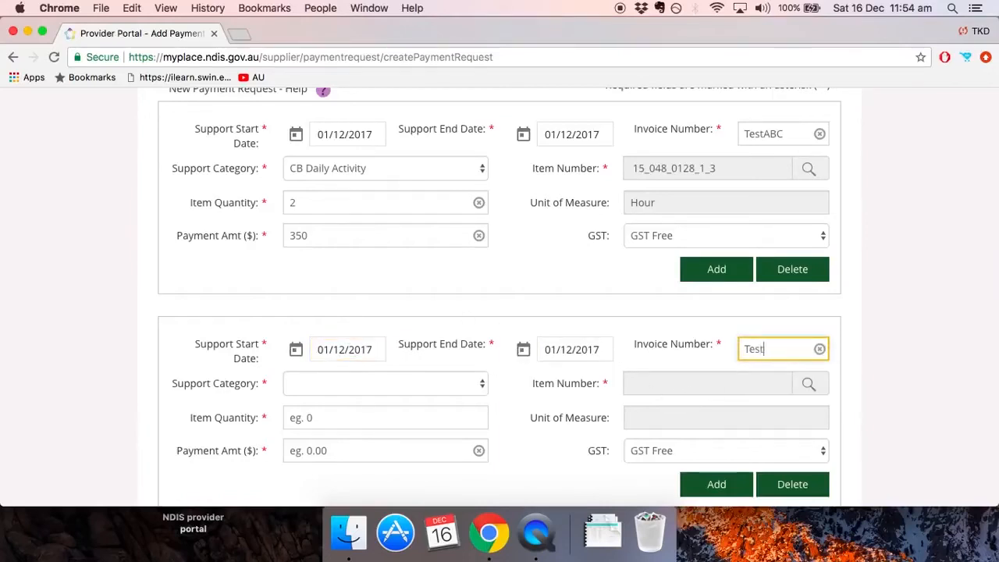
{"action": "left_click", "coordinate": [434, 383]}
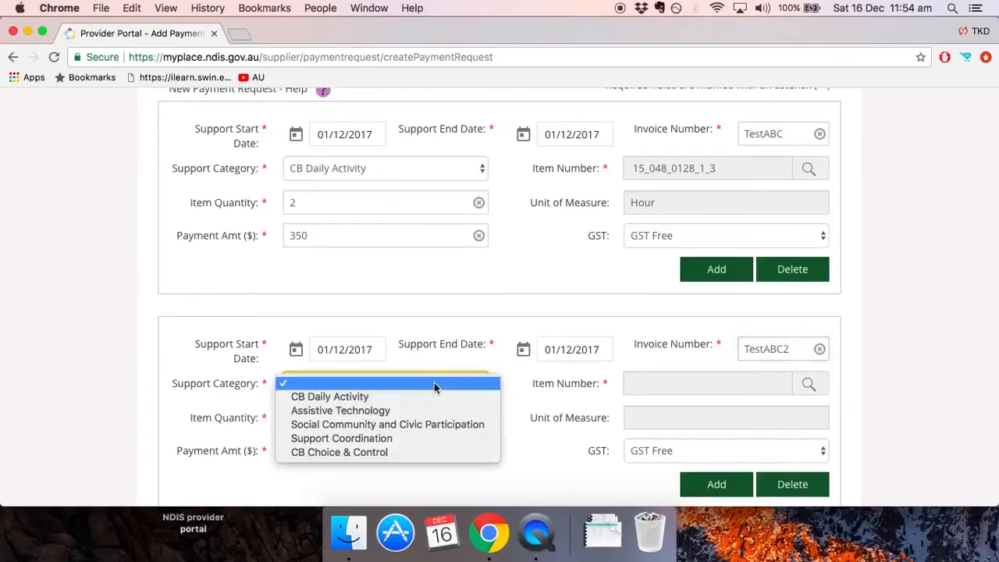
{"action": "left_click", "coordinate": [388, 415]}
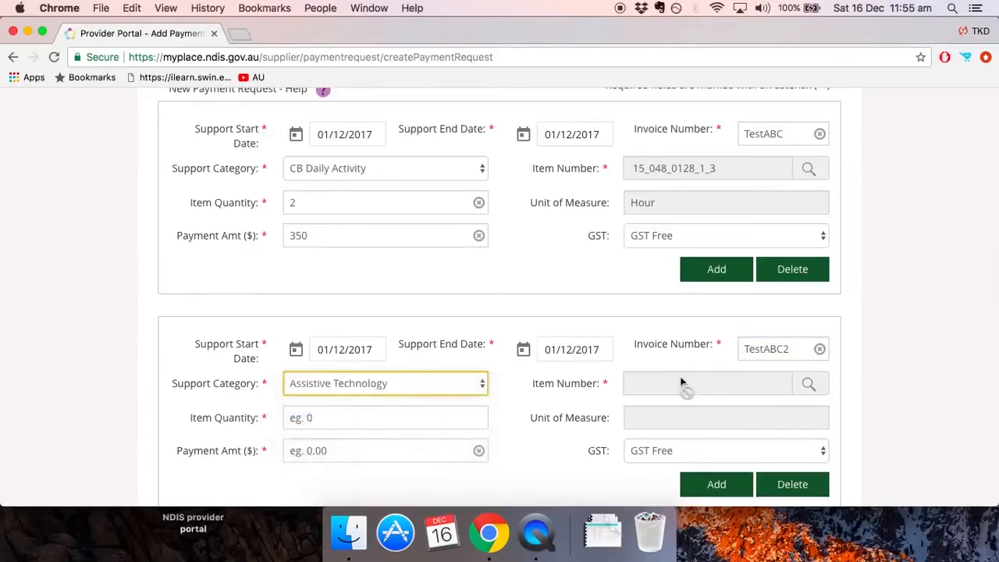
- Choose support item 05_060606010_0135_1_2, hand splints, as the item number of the second entry
{"action": "left_click", "coordinate": [809, 386]}
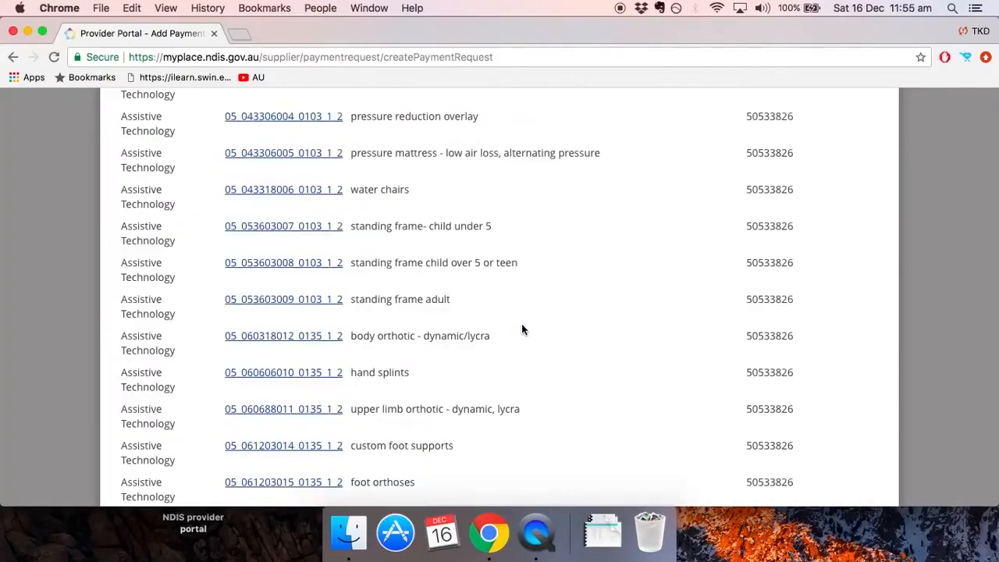
{"action": "scroll", "coordinate": [521, 325], "scroll_direction": "up", "scroll_amount": 3}
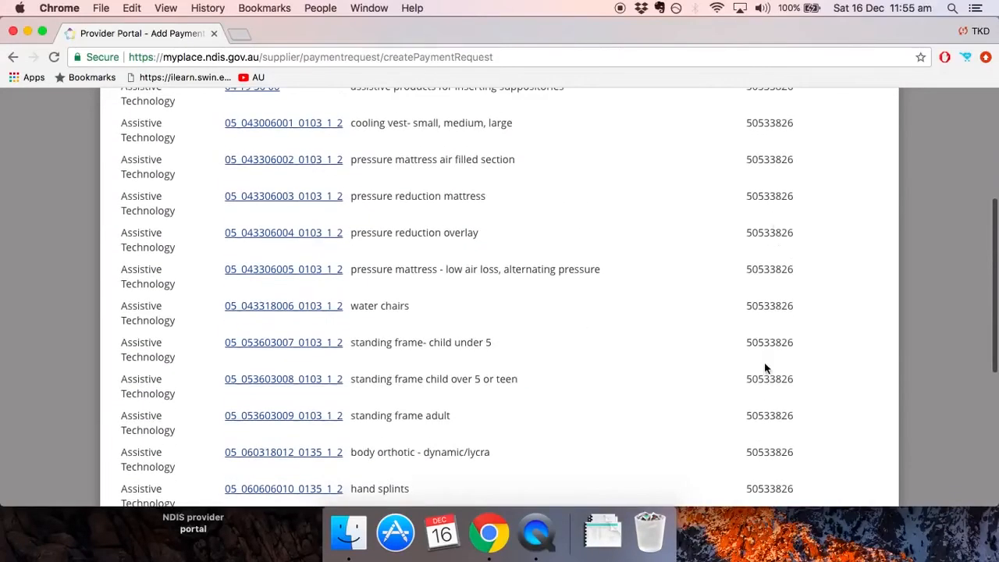
{"action": "scroll", "coordinate": [764, 362], "scroll_direction": "down", "scroll_amount": 4}
{"action": "scroll", "coordinate": [571, 337], "scroll_direction": "down", "scroll_amount": 2}
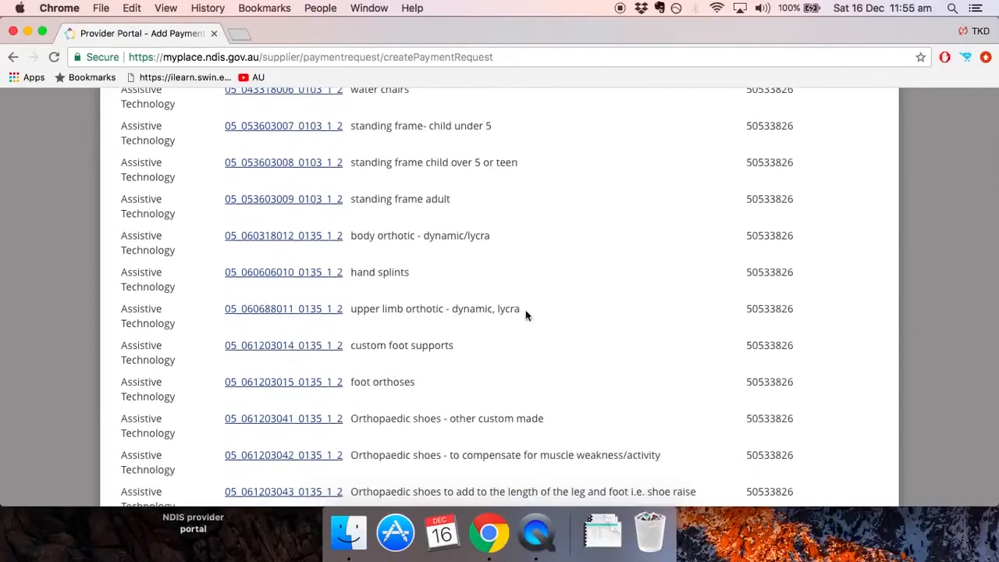
{"action": "left_click", "coordinate": [284, 274]}
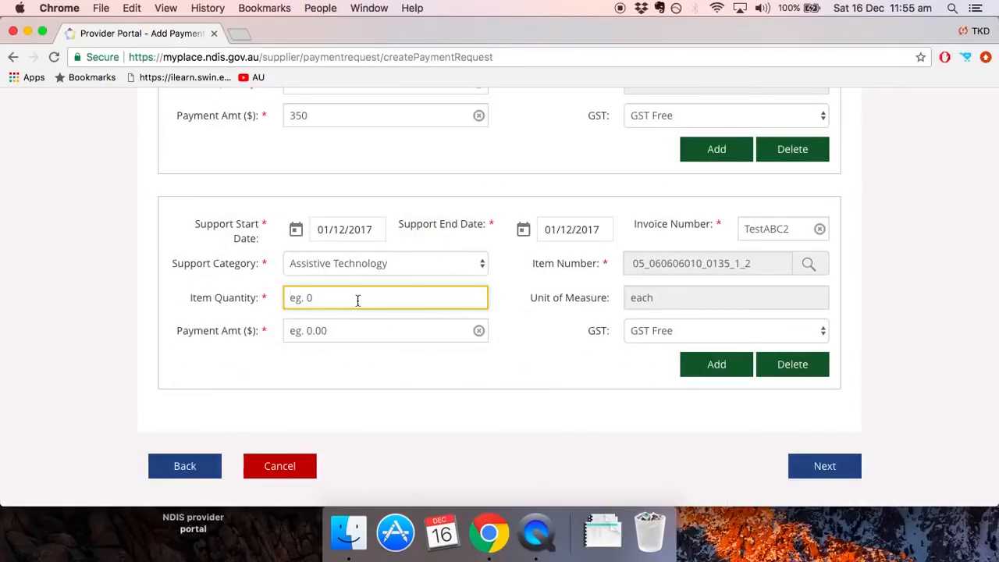
- Set the second entry's item quantity to 1 and its payment amount to $200
{"action": "type", "text": "1"}
{"action": "left_click", "coordinate": [342, 333]}
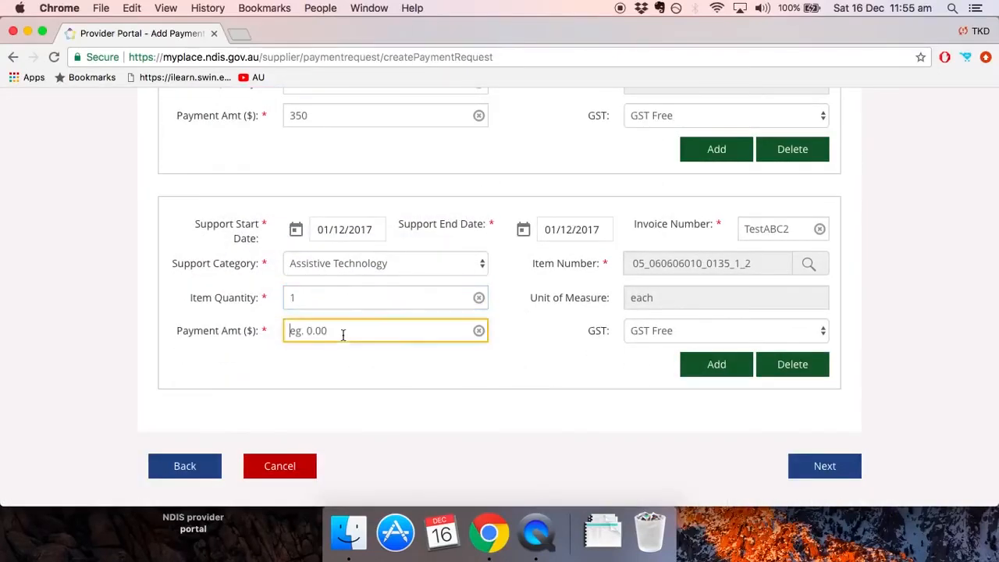
{"action": "type", "text": "200"}
{"action": "left_click", "coordinate": [567, 376]}
{"action": "scroll", "coordinate": [864, 345], "scroll_direction": "up", "scroll_amount": 3}
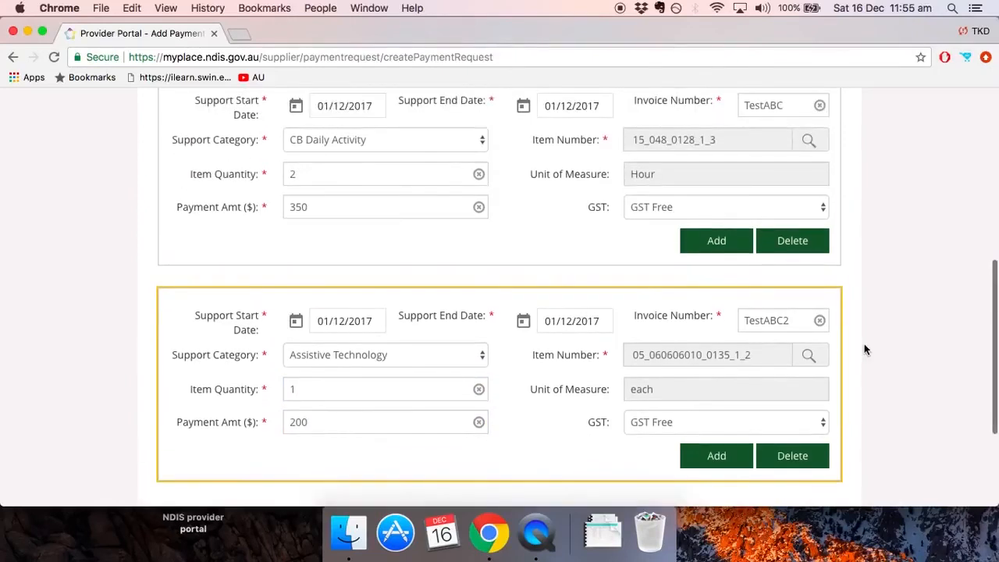
- Continue to the payment request summary and review both payment lines and the grand total
{"action": "scroll", "coordinate": [864, 345], "scroll_direction": "down", "scroll_amount": 3}
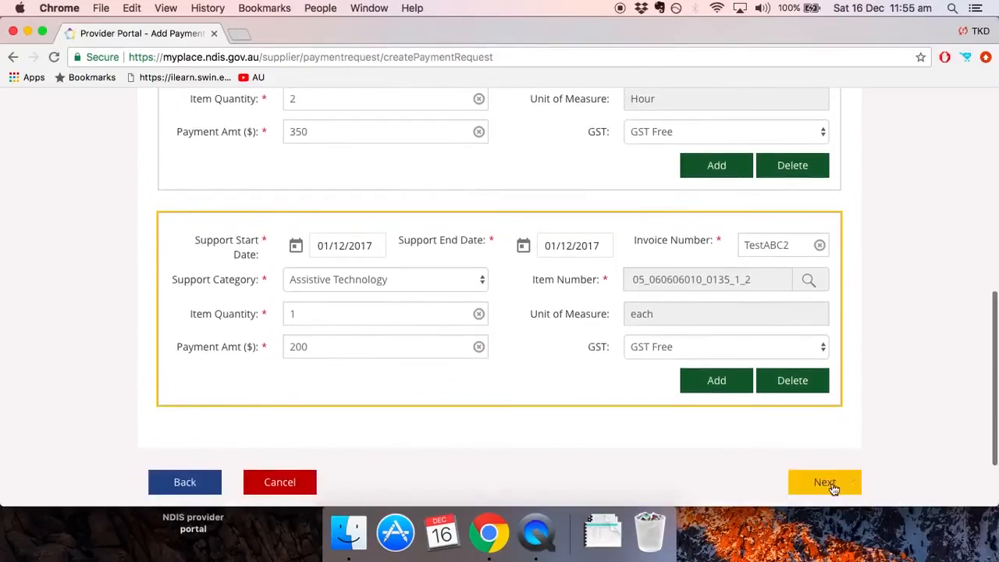
{"action": "left_click", "coordinate": [832, 484]}
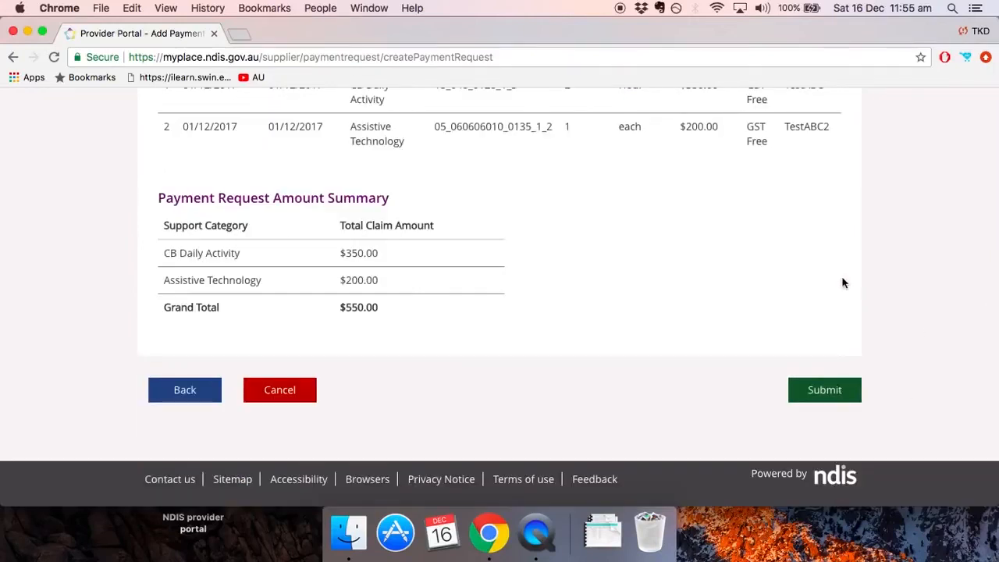
{"action": "scroll", "coordinate": [626, 312], "scroll_direction": "up", "scroll_amount": 2}
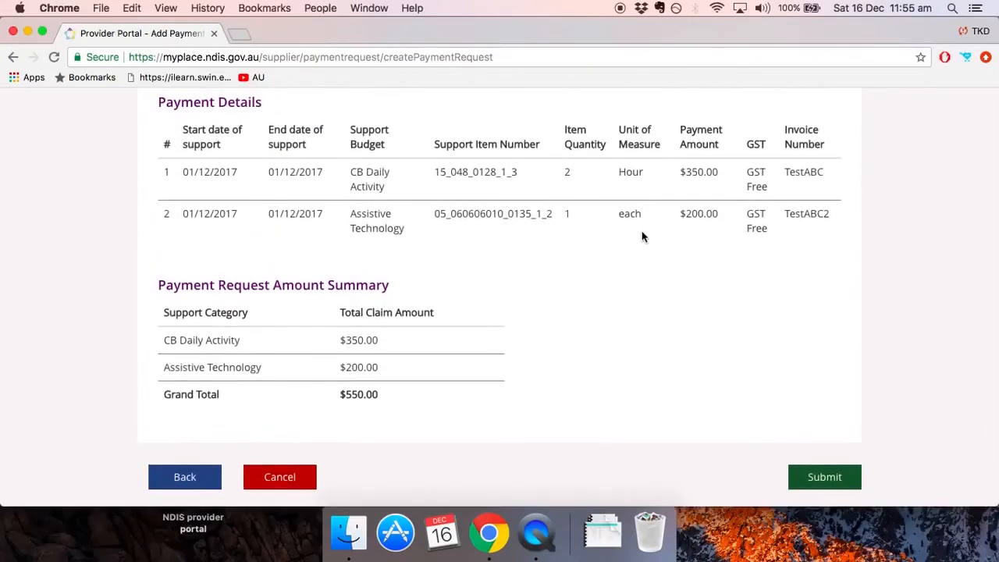
{"action": "scroll", "coordinate": [642, 234], "scroll_direction": "up", "scroll_amount": 1}
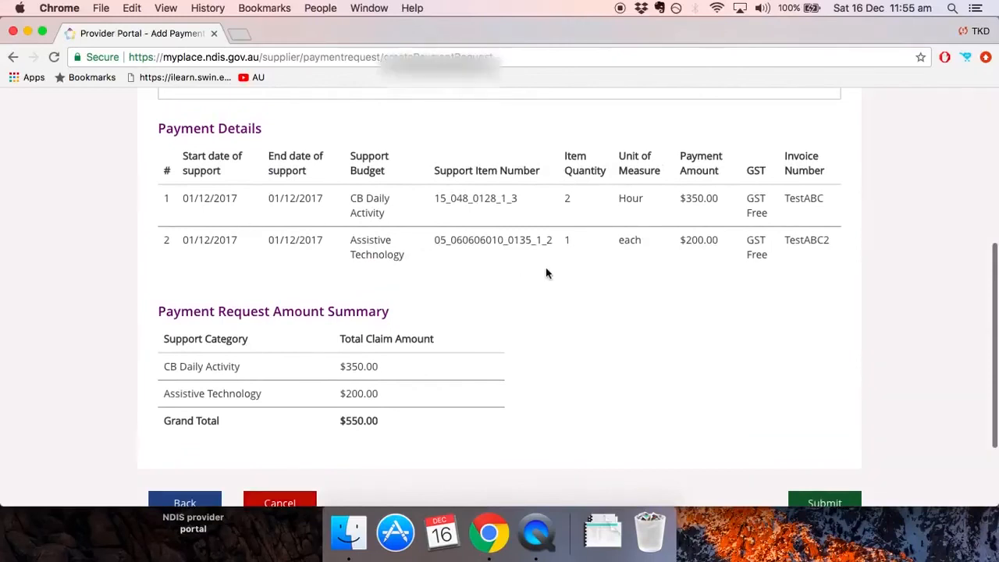
{"action": "scroll", "coordinate": [546, 267], "scroll_direction": "up", "scroll_amount": 1}
{"action": "scroll", "coordinate": [545, 267], "scroll_direction": "down", "scroll_amount": 3}
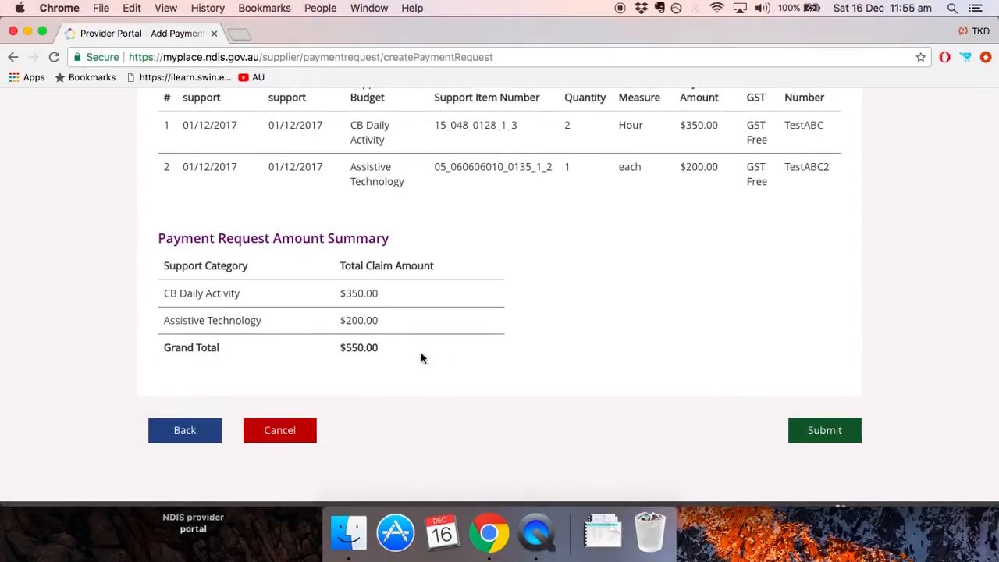
{"action": "left_click_drag", "start_coordinate": [341, 347], "coordinate": [385, 352]}
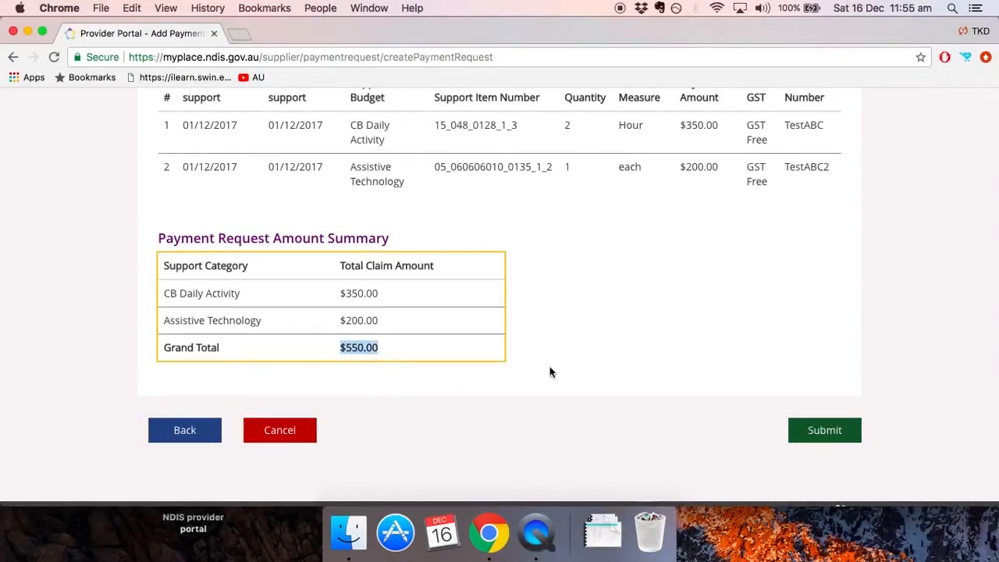